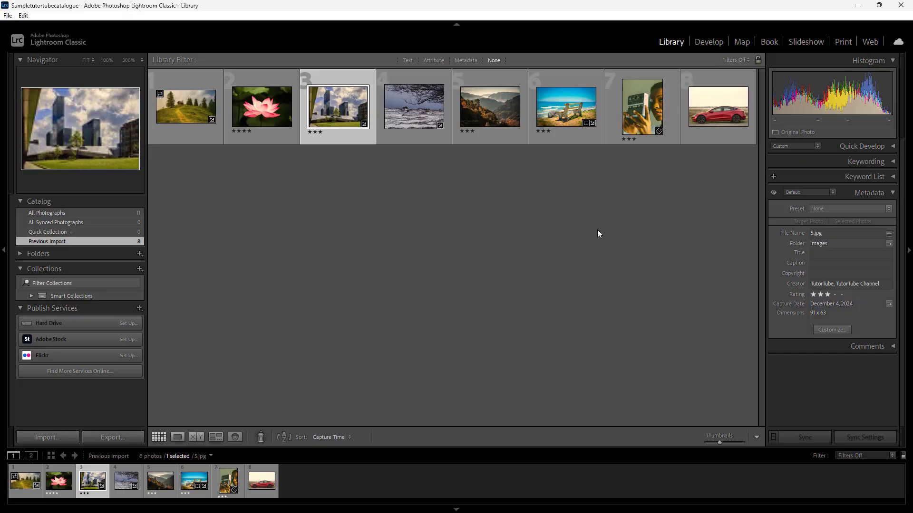
Examine the metadata of several photos in the library grid, including the building, camera portrait, car and lotus images
left_click(598, 233)
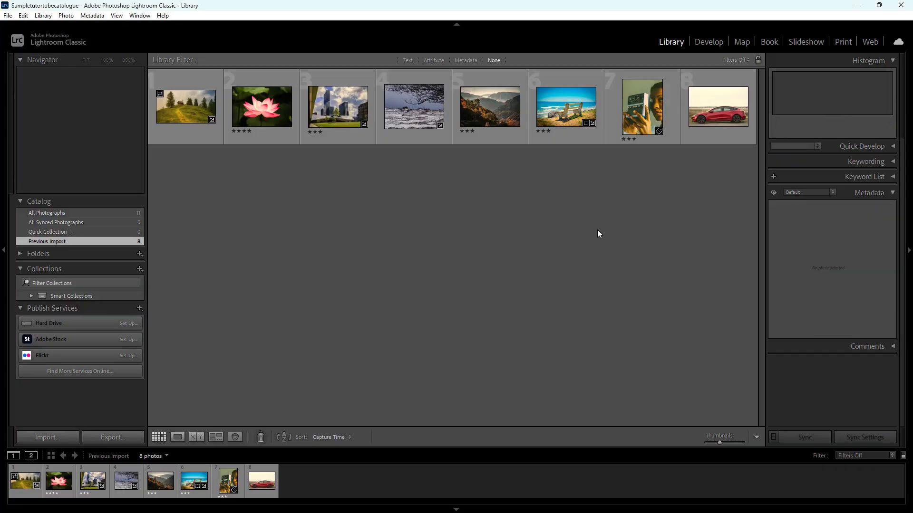
left_click(566, 107)
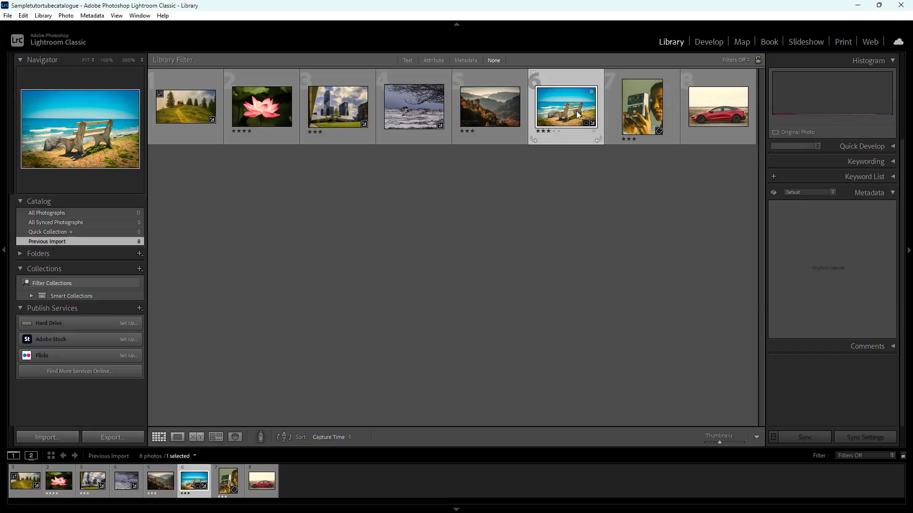
left_click(497, 108)
left_click(353, 109)
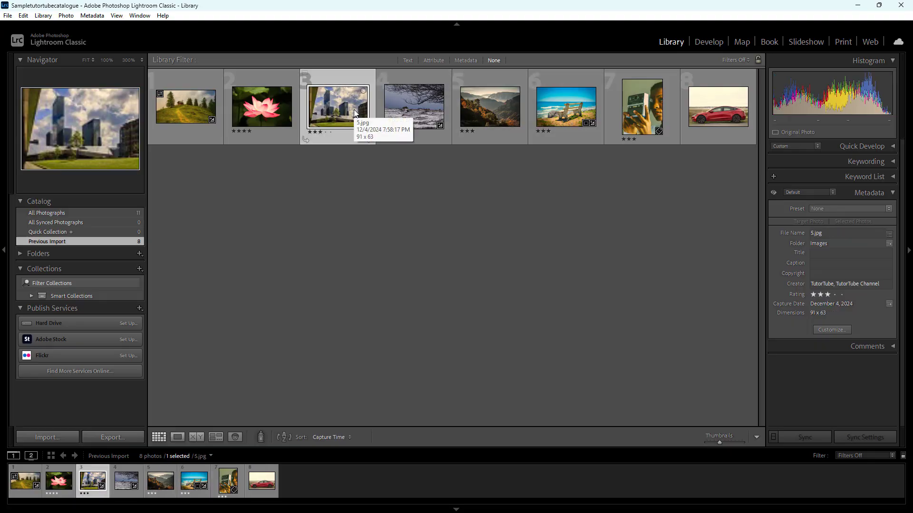
left_click(637, 113)
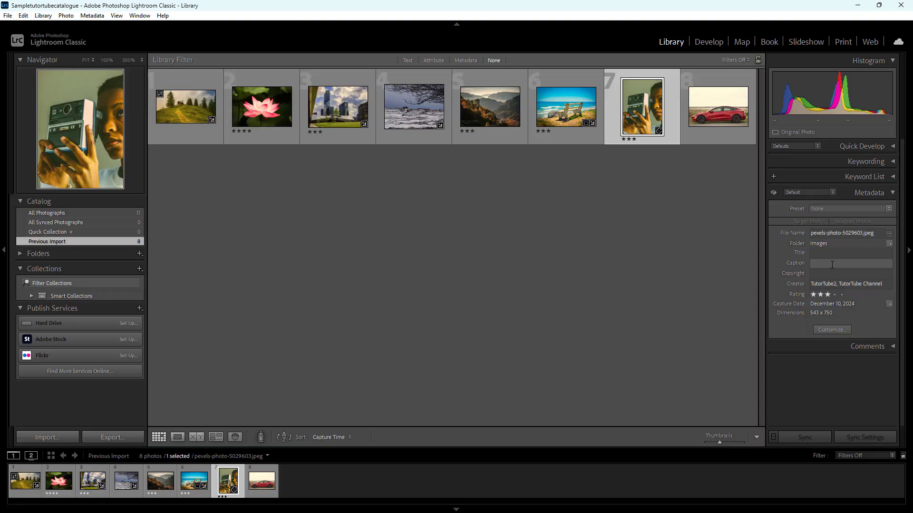
left_click(713, 97)
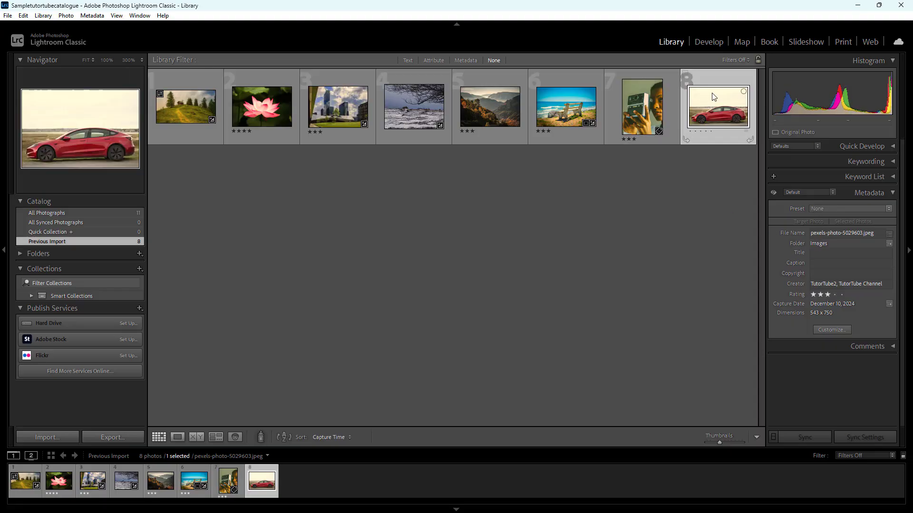
left_click(252, 89)
left_click(337, 106)
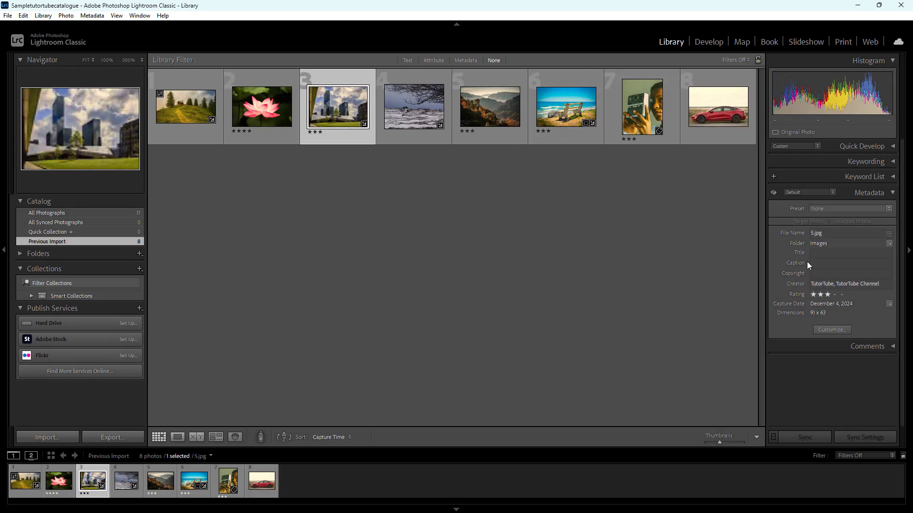
left_click(578, 284)
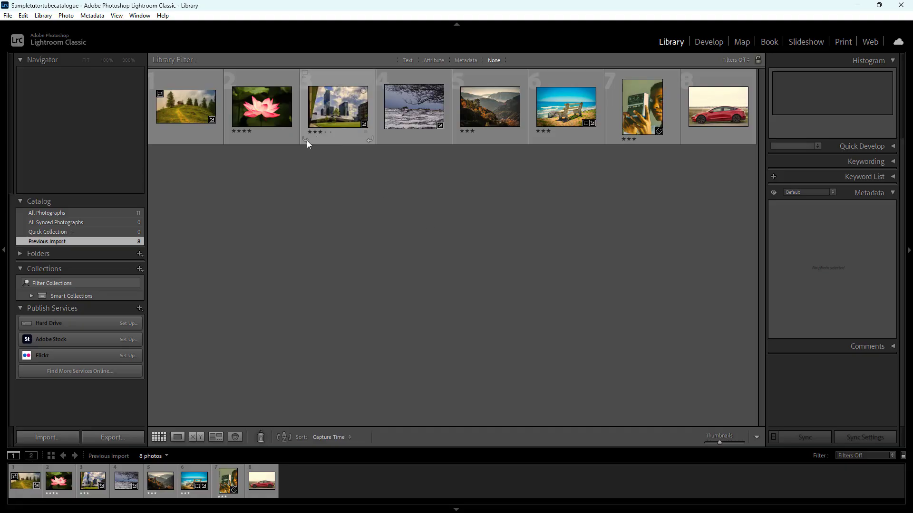
left_click(138, 16)
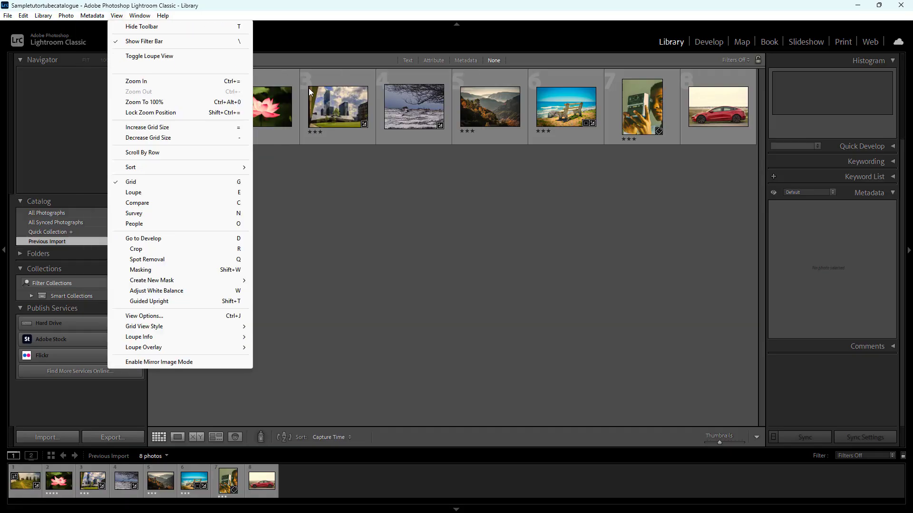
left_click(400, 180)
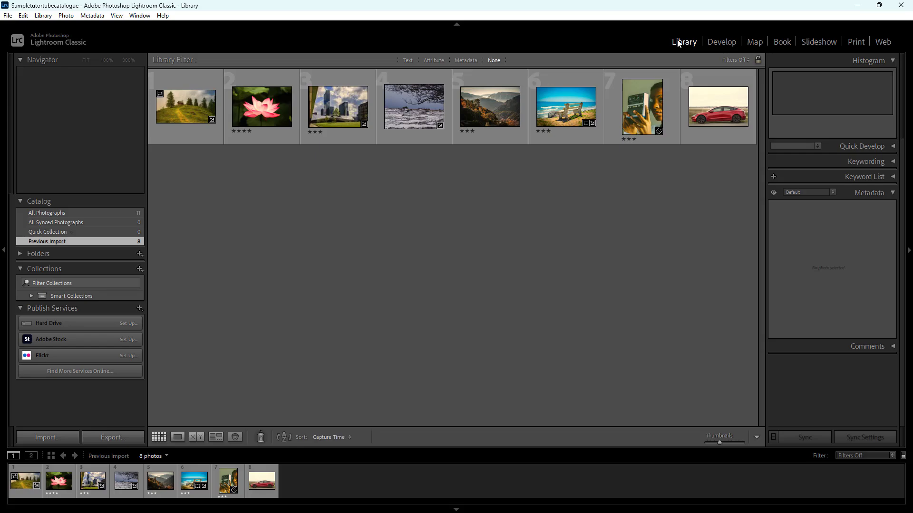
left_click(732, 45)
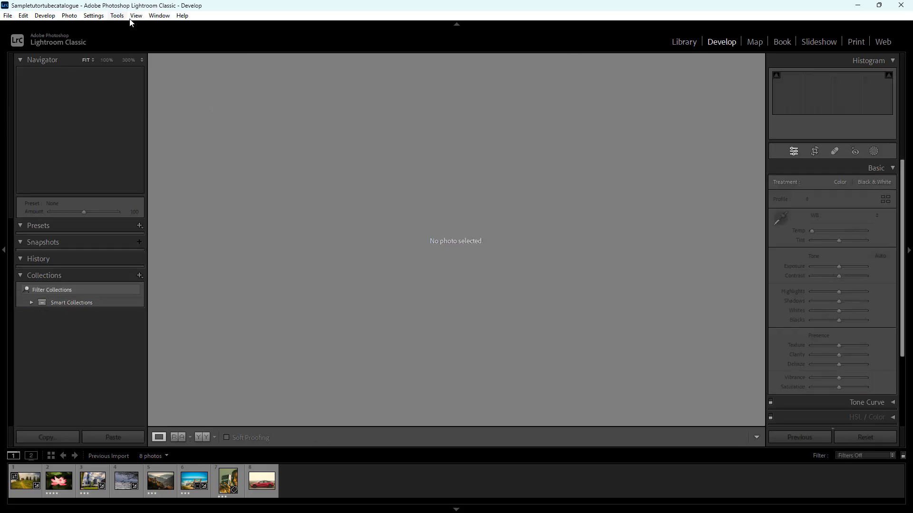
left_click(688, 44)
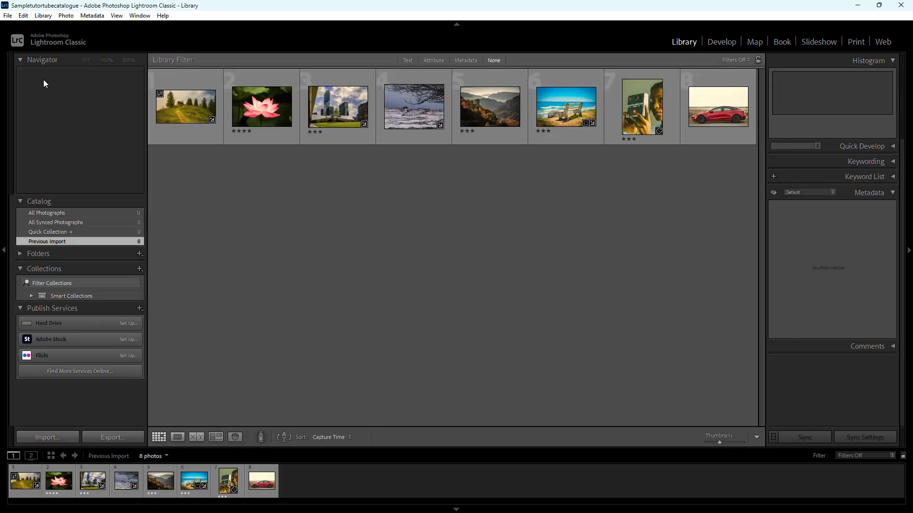
Open the metadata preset editor, include all Basic Info fields and set Copy Name to TutorTube1
left_click(87, 18)
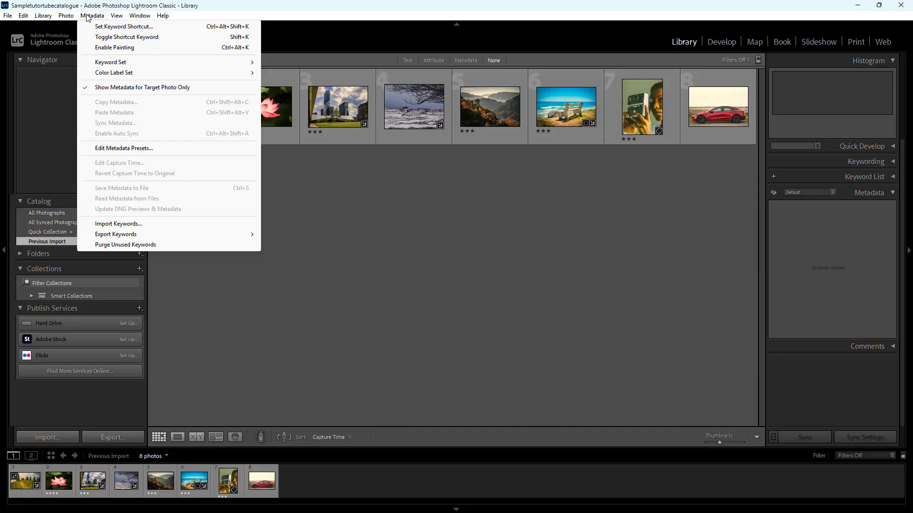
left_click(140, 153)
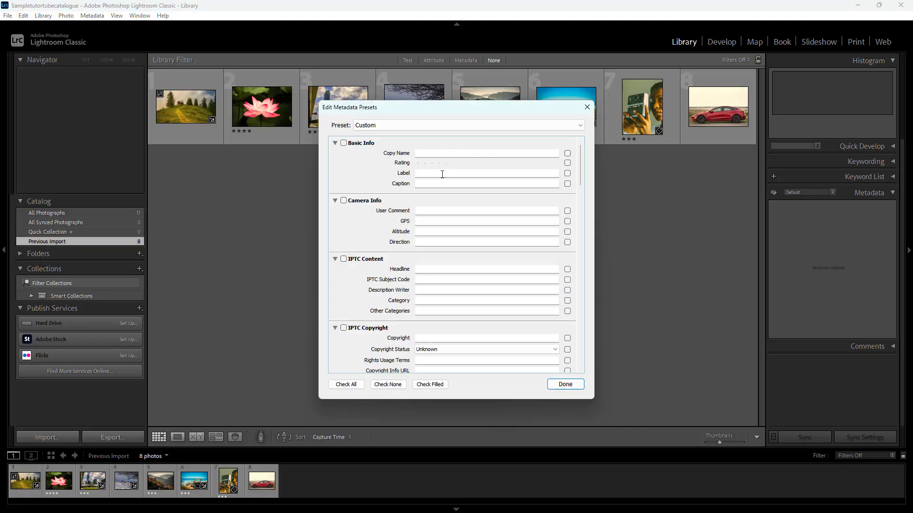
left_click_drag(381, 108, 325, 92)
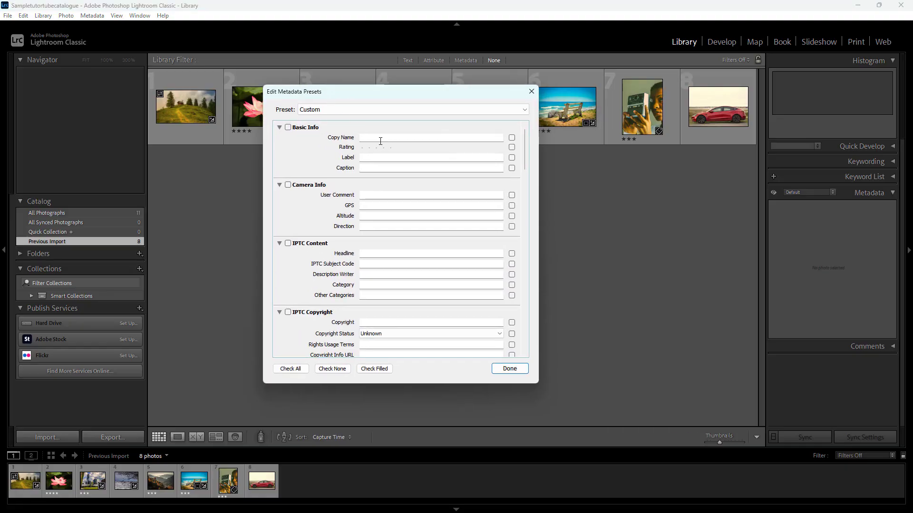
left_click(337, 110)
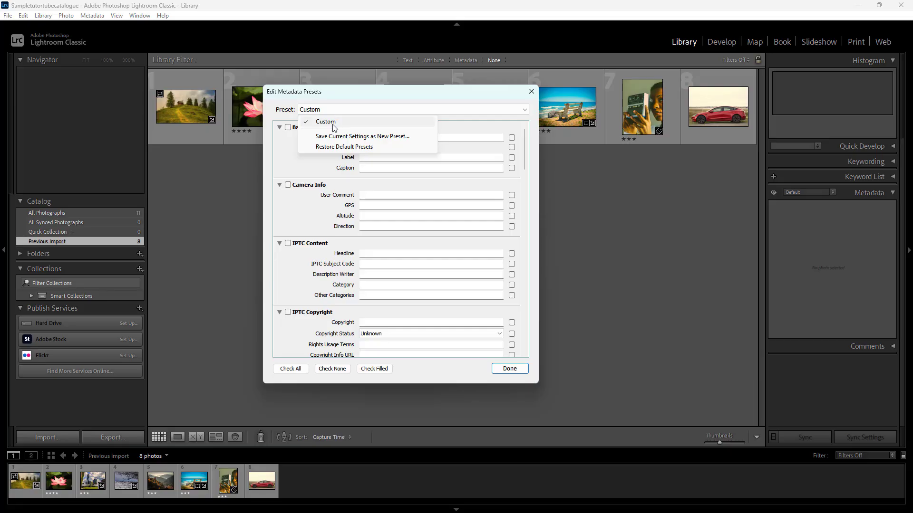
left_click(287, 140)
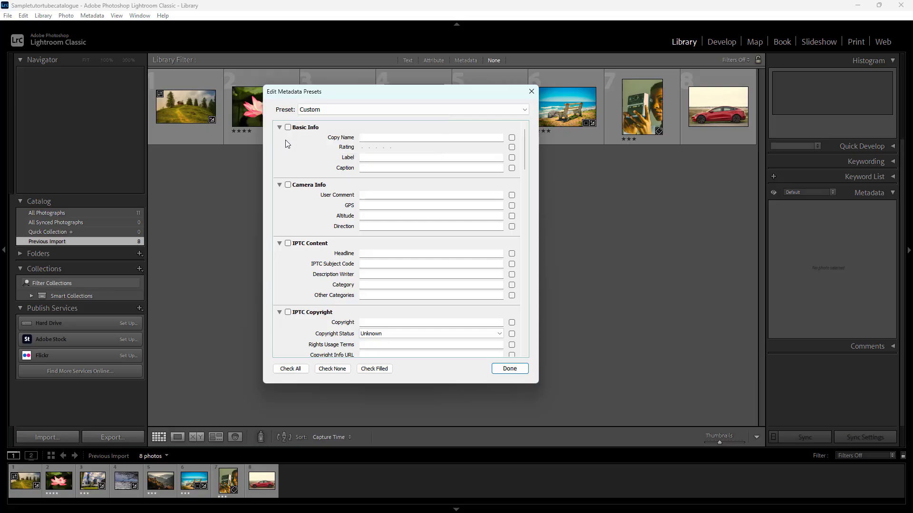
left_click(288, 128)
left_click(403, 137)
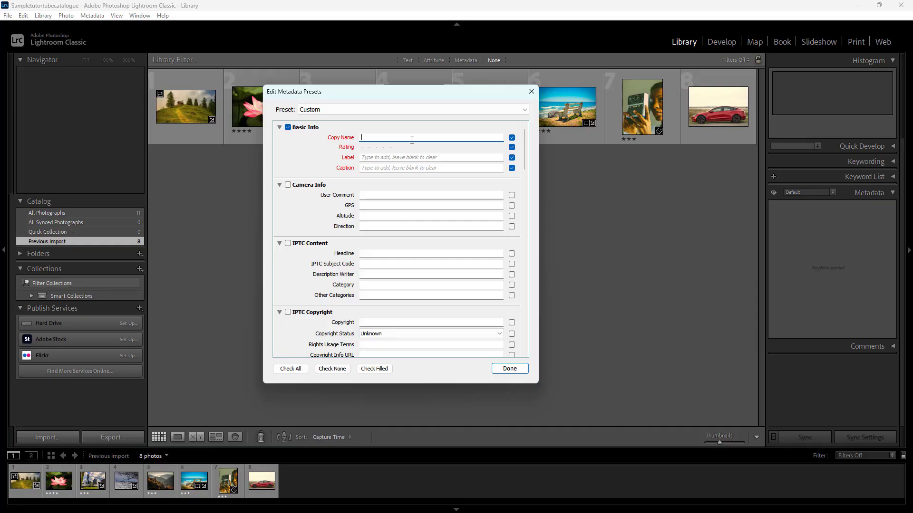
type("TutorTube1")
Include the Keywords section in the preset and enter the keywords tutortube, tutorial, editing
scroll(311, 265, "down", 15)
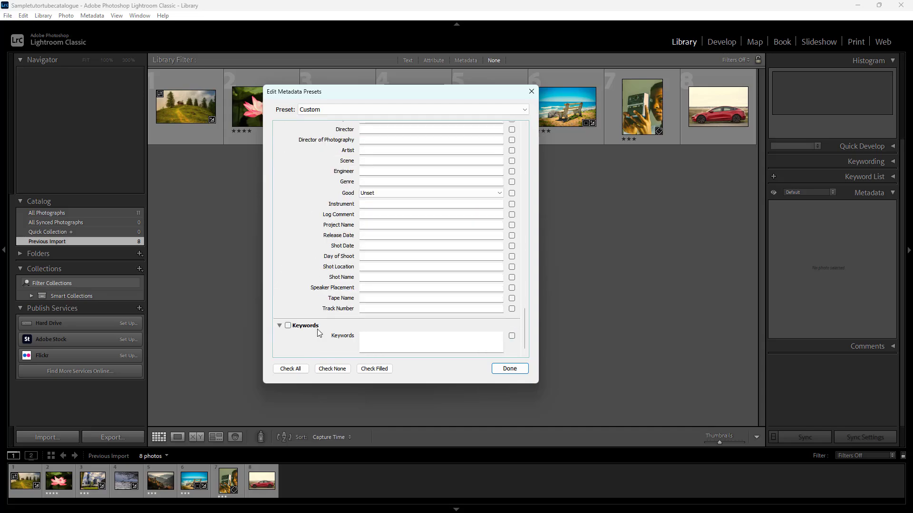
left_click(288, 325)
left_click(424, 344)
type("tutortbube, tuto")
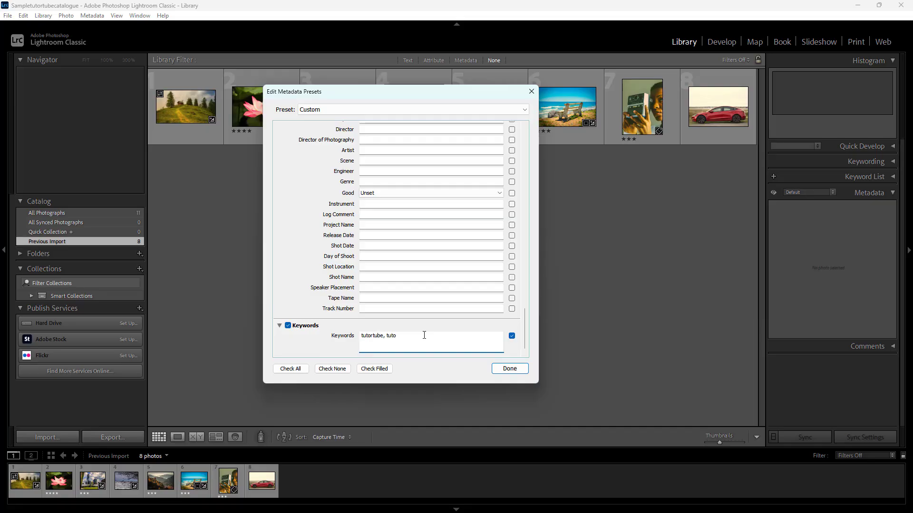
type("rial, editing")
Set the preset's rating to four stars, leaving Label and Caption blank
scroll(392, 267, "up", 15)
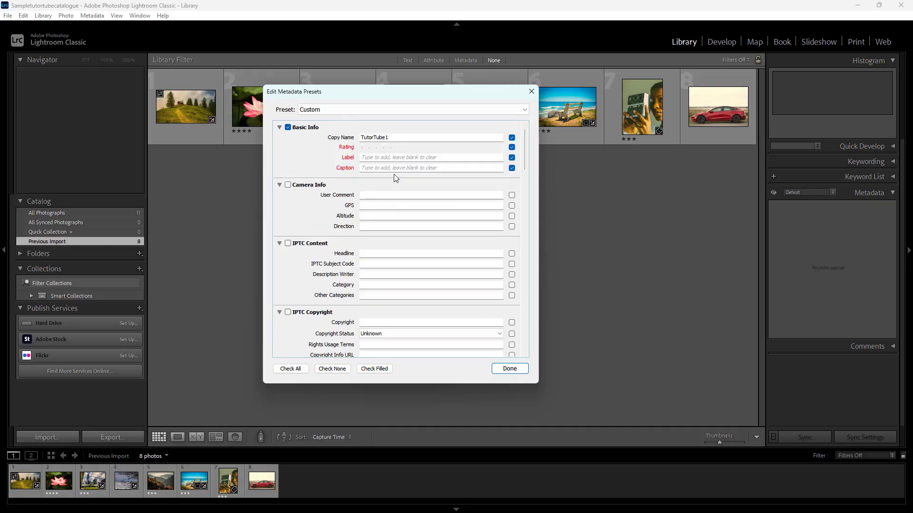
left_click(376, 148)
left_click(381, 157)
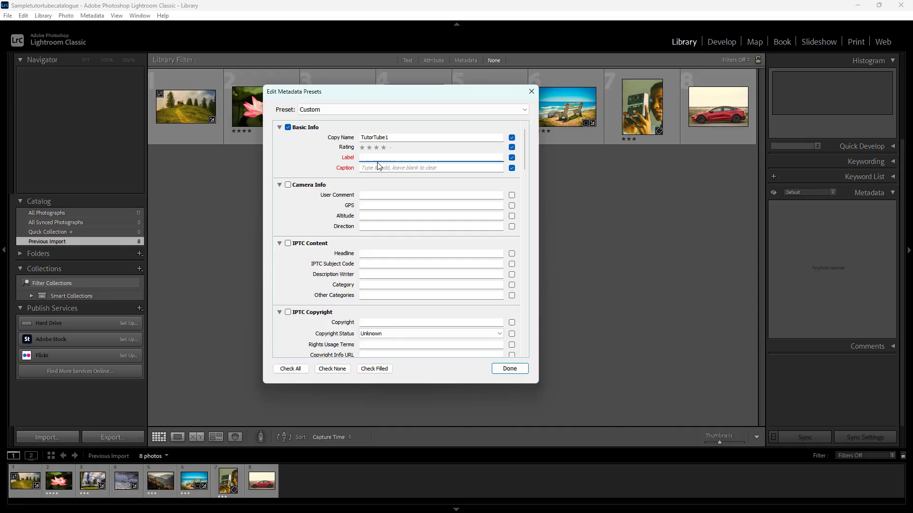
left_click(379, 169)
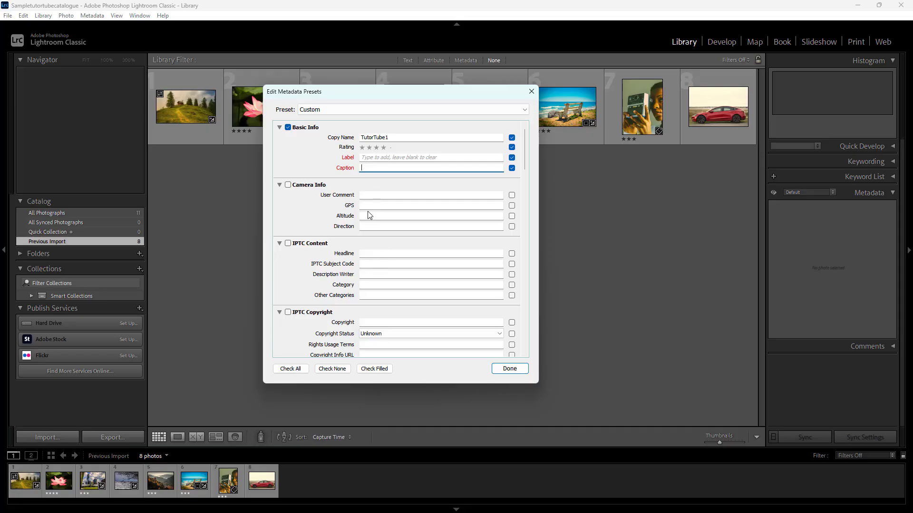
scroll(366, 231, "down", 6)
scroll(367, 232, "up", 10)
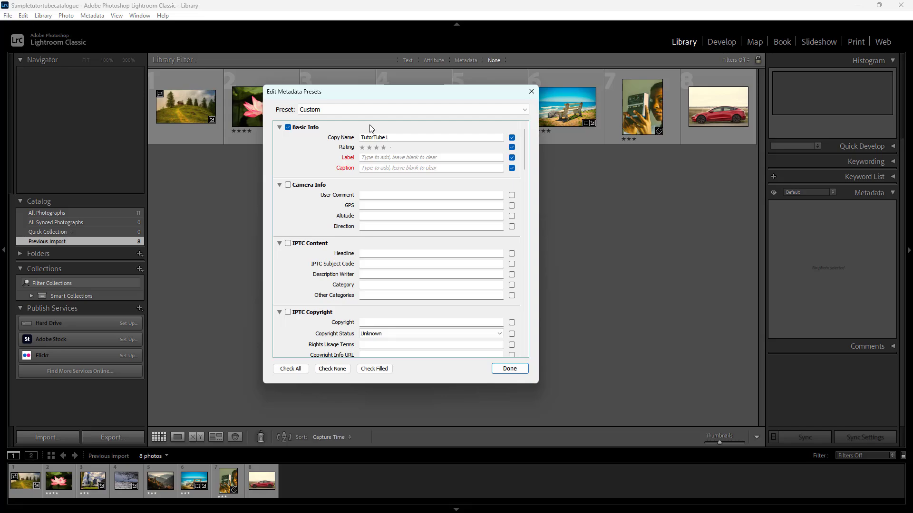
Save the current metadata settings as a new preset named TutorTube and finish editing presets
left_click(375, 112)
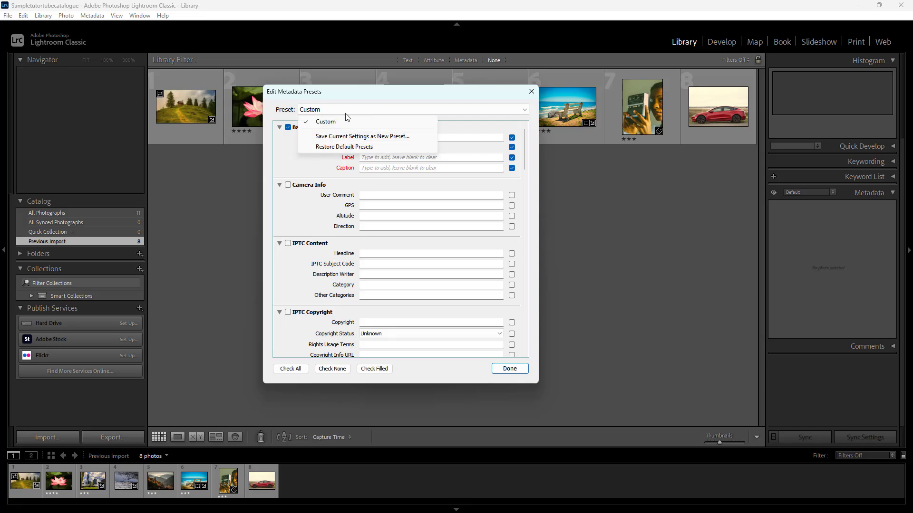
left_click(345, 138)
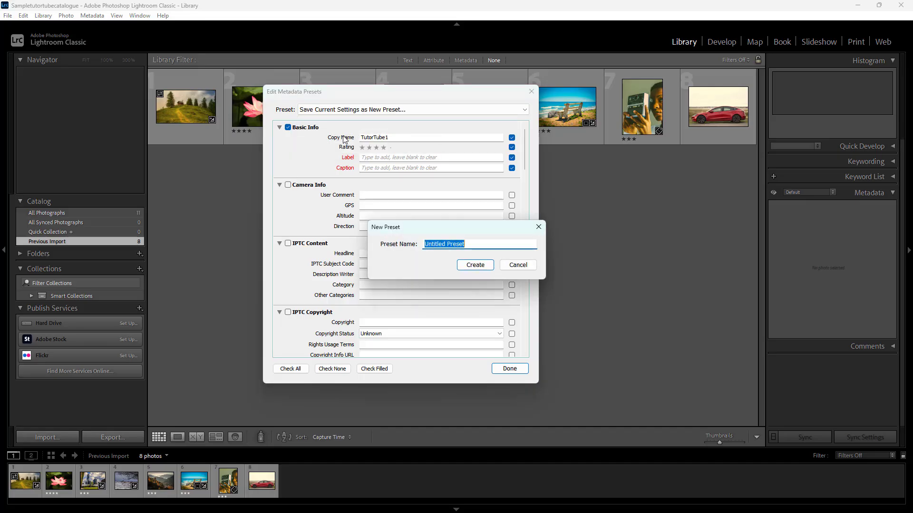
type("TutorTube")
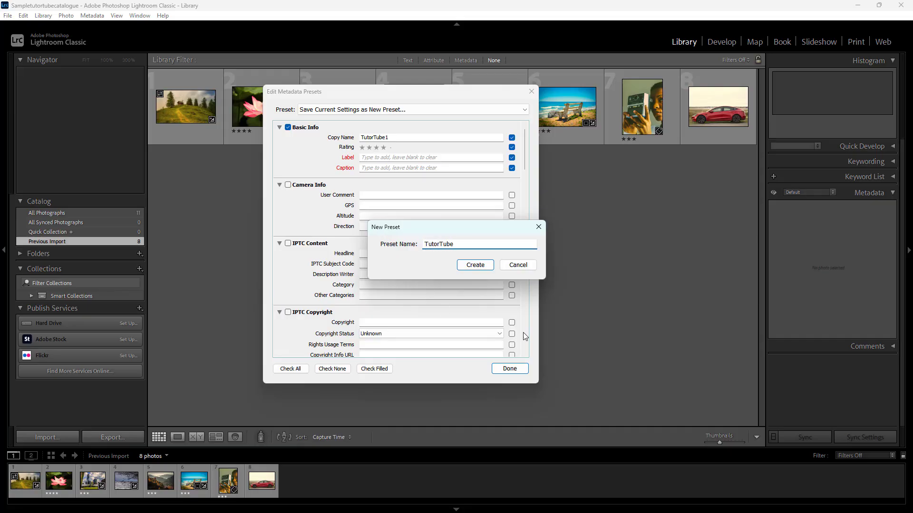
left_click(477, 265)
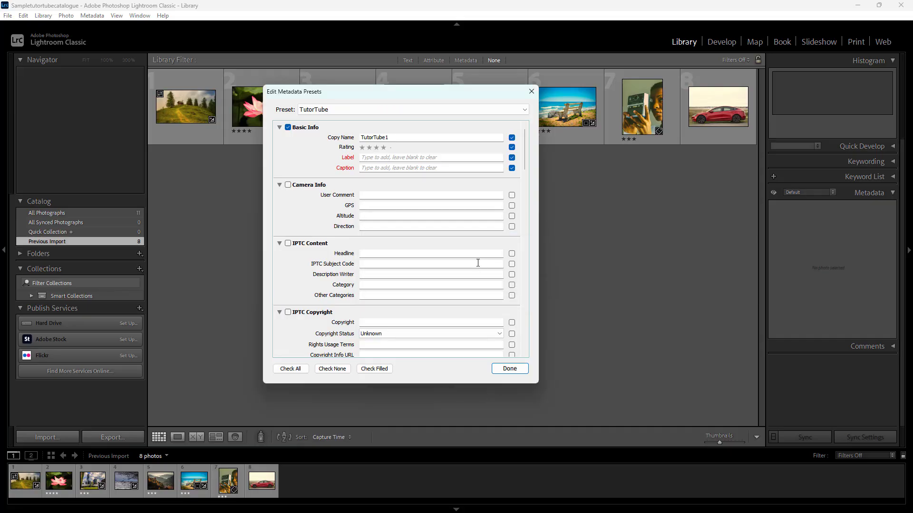
left_click(509, 369)
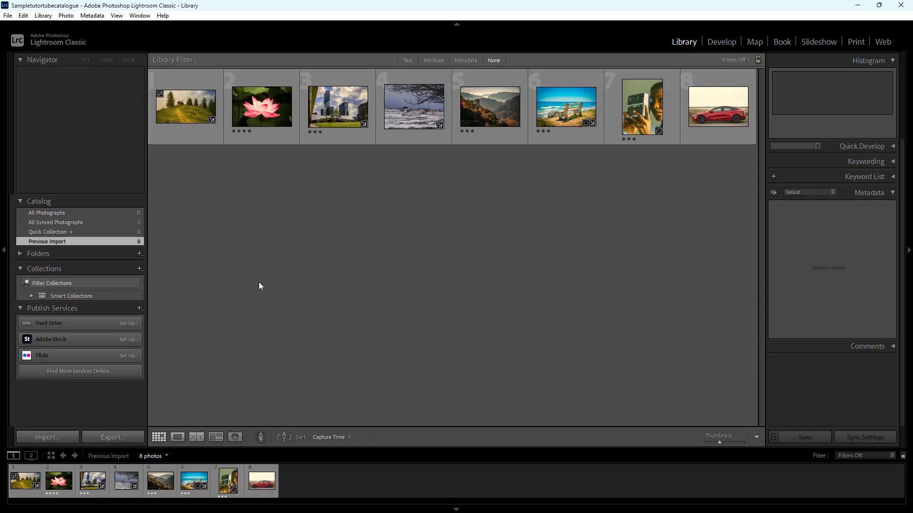
Start a photo import with the Batch folder inside Images on drive TT (L:) as the source
left_click(52, 434)
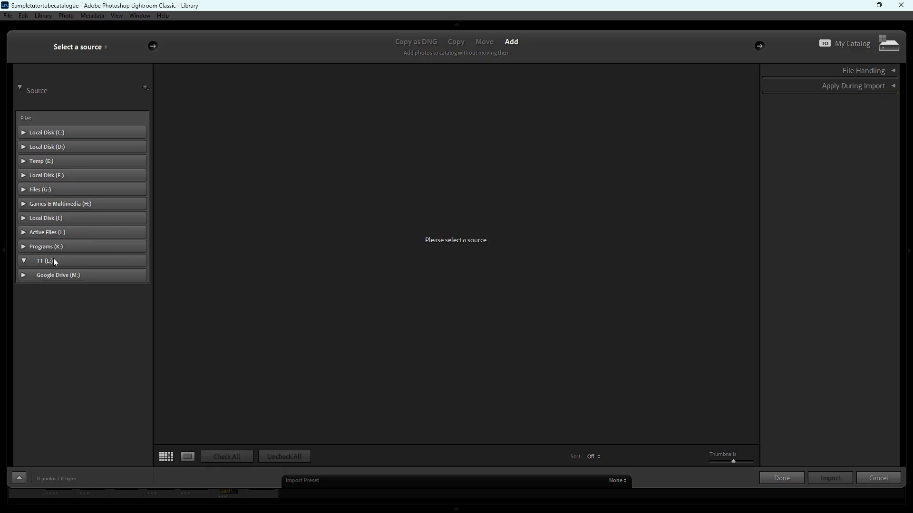
left_click(52, 262)
left_click(56, 397)
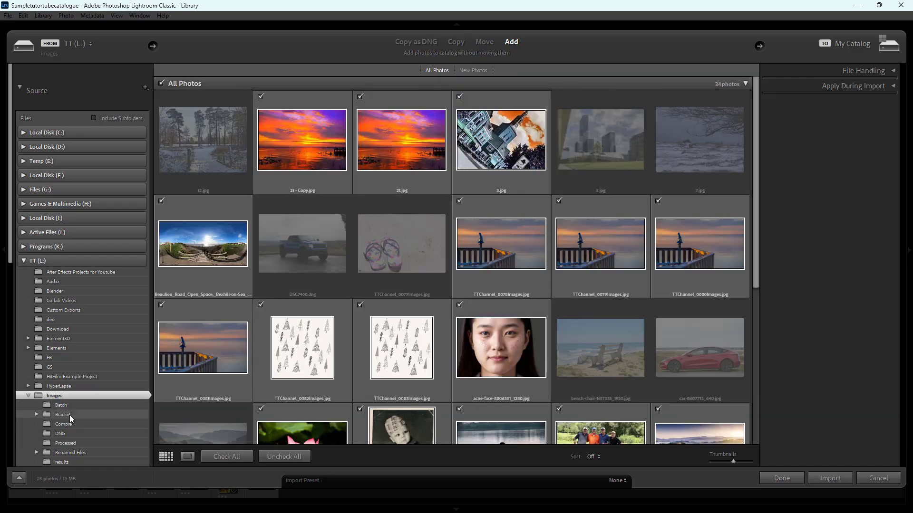
left_click(70, 406)
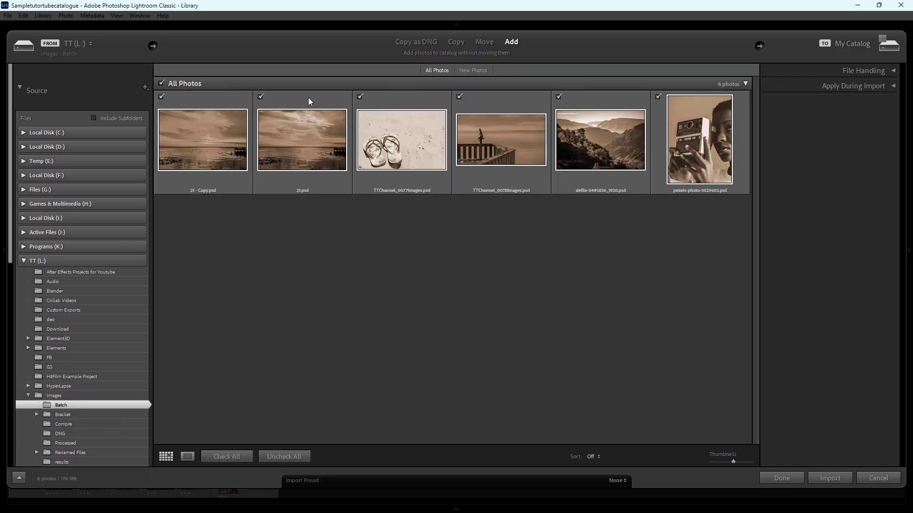
Exclude 21 - Copy.psd, the mountain valley photo and the camera portrait from the import
left_click(162, 97)
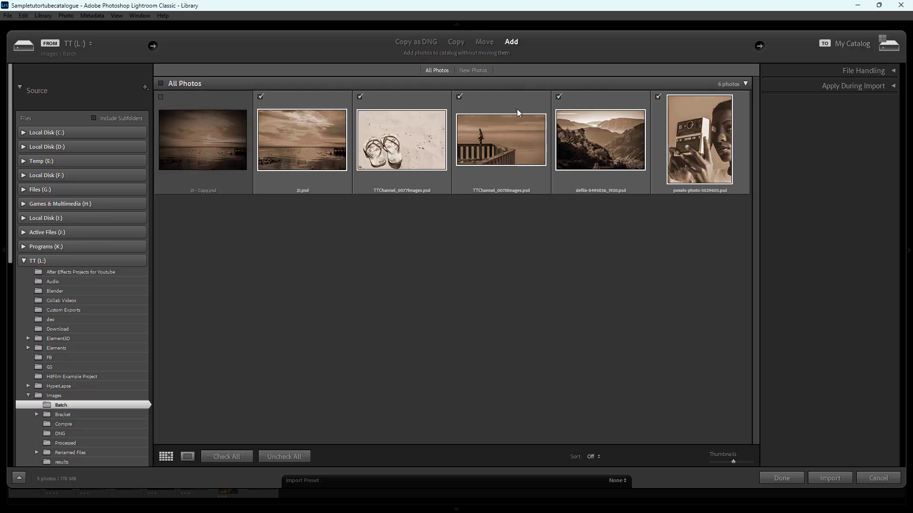
left_click(559, 97)
left_click(659, 97)
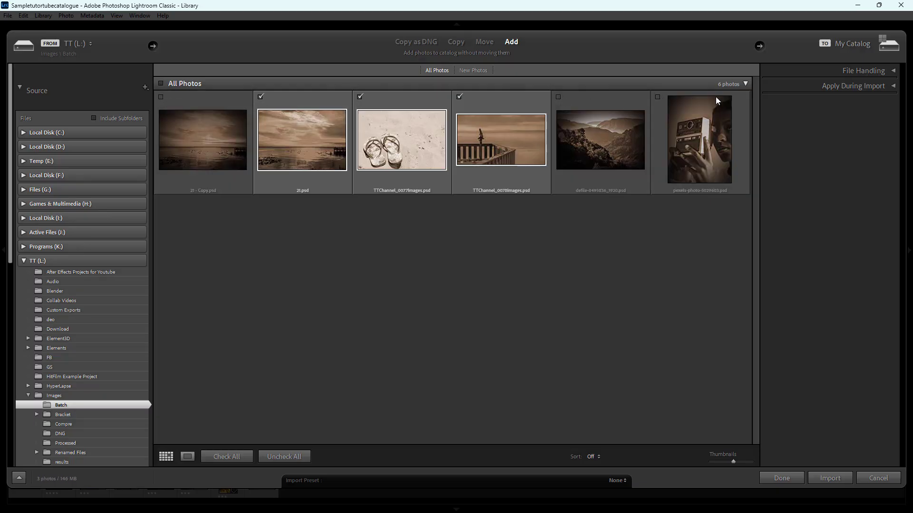
Choose TutorTube as the metadata preset to apply during the import
left_click(891, 87)
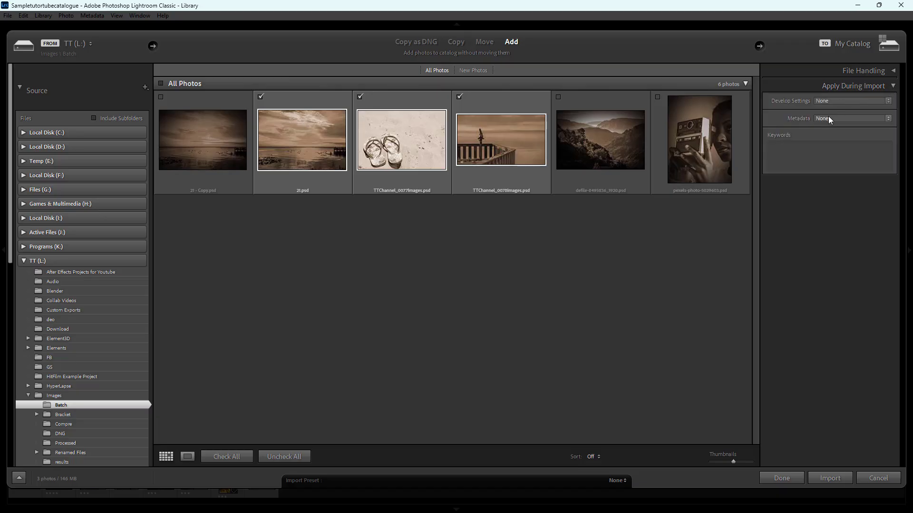
left_click(852, 120)
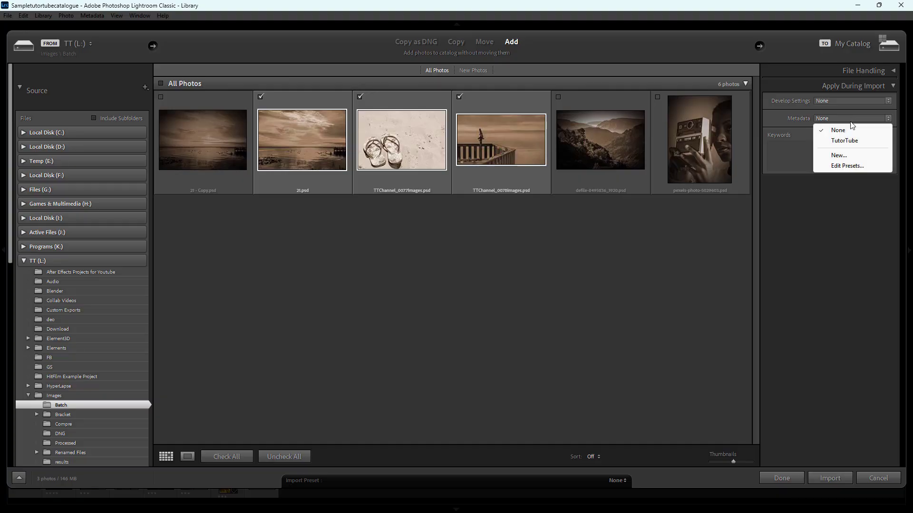
left_click(845, 140)
Enter the import keywords "tutortubechanel, youtube" and close the import setup without importing the photos
left_click(811, 150)
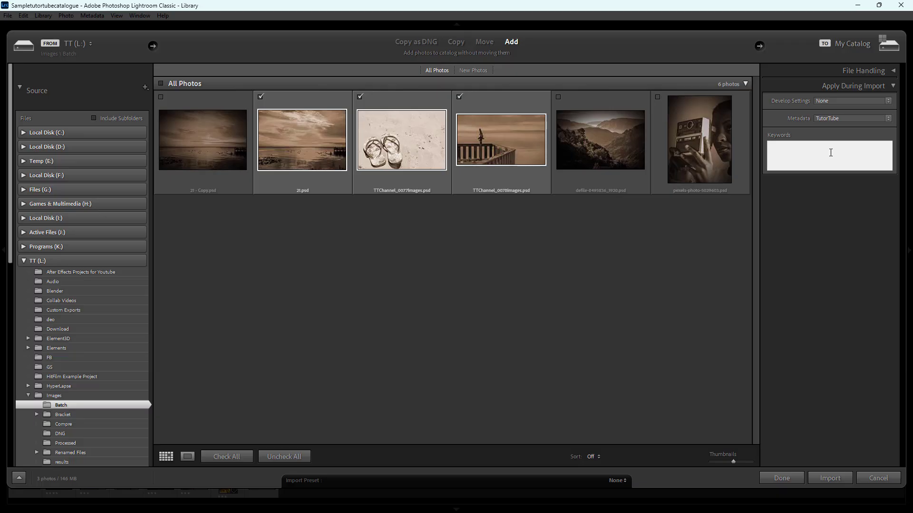
type("tutortubechanbe")
key("BackSpace")
type("el, youtube")
left_click(829, 216)
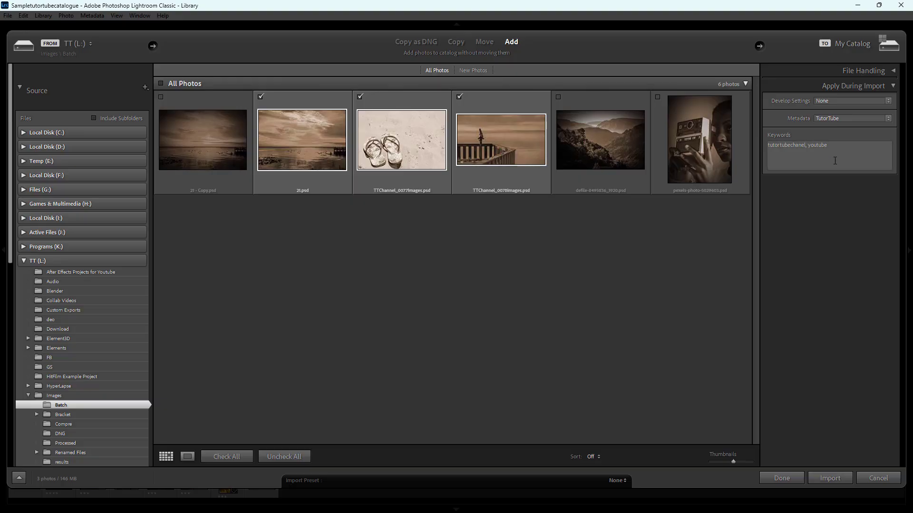
left_click(789, 477)
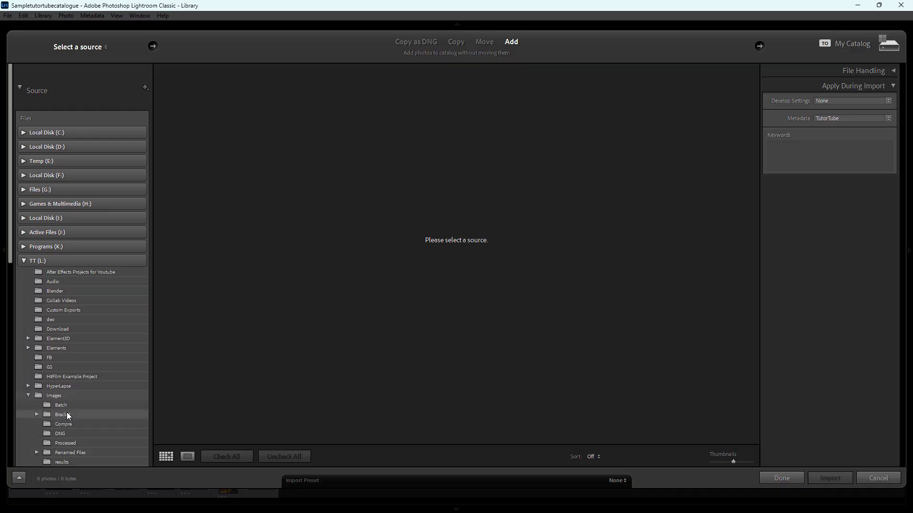
Choose the Batch folder as the import source again and exclude 21 - Copy.psd, the mountain valley photo and the camera portrait
left_click(82, 406)
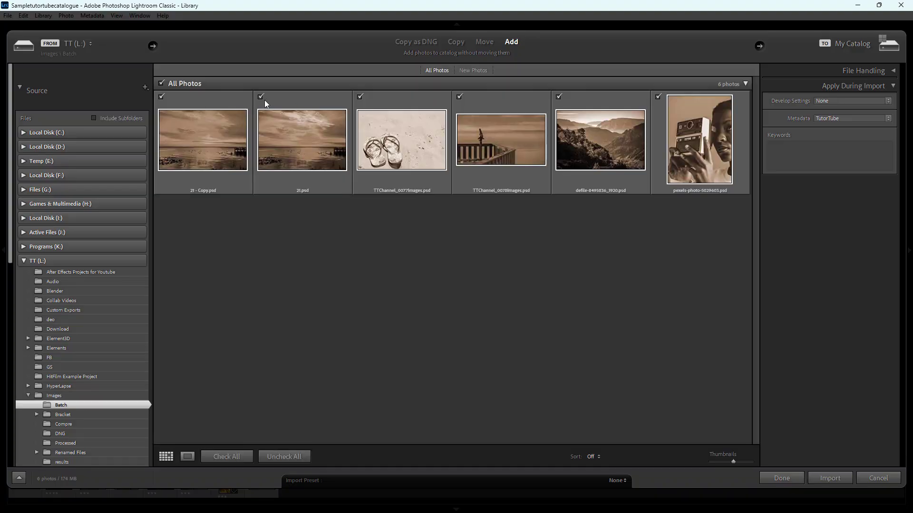
left_click(160, 97)
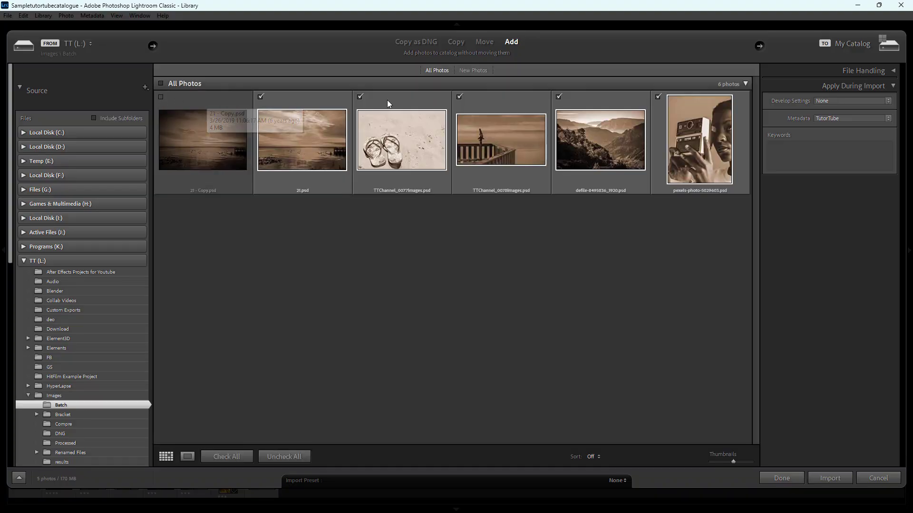
left_click(559, 97)
left_click(658, 98)
Add the keywords "tutortubechannel, youtube" to the import and import the three checked photos
left_click(799, 157)
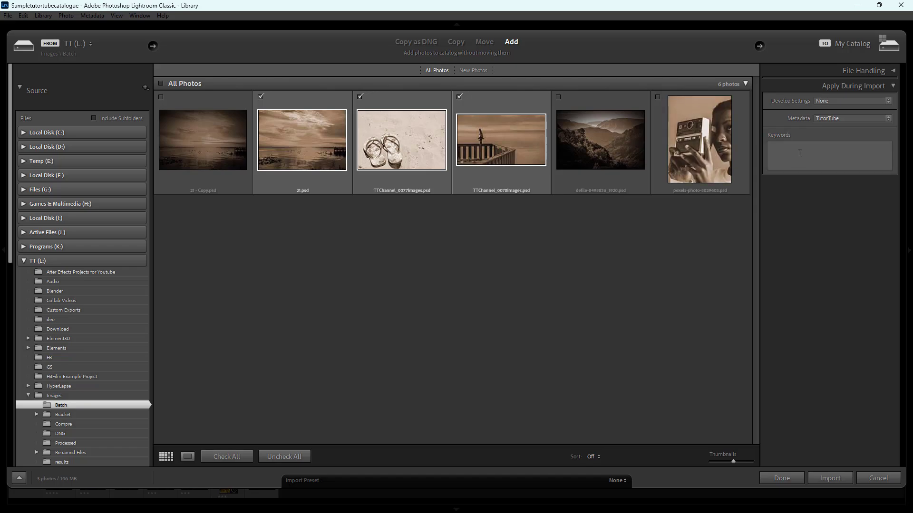
type("tutortubechannel,")
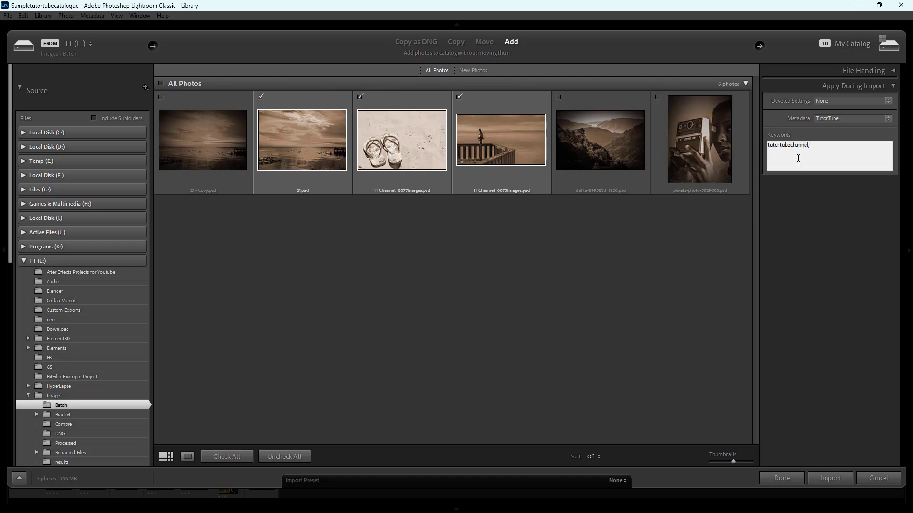
type(" youtube")
left_click(842, 477)
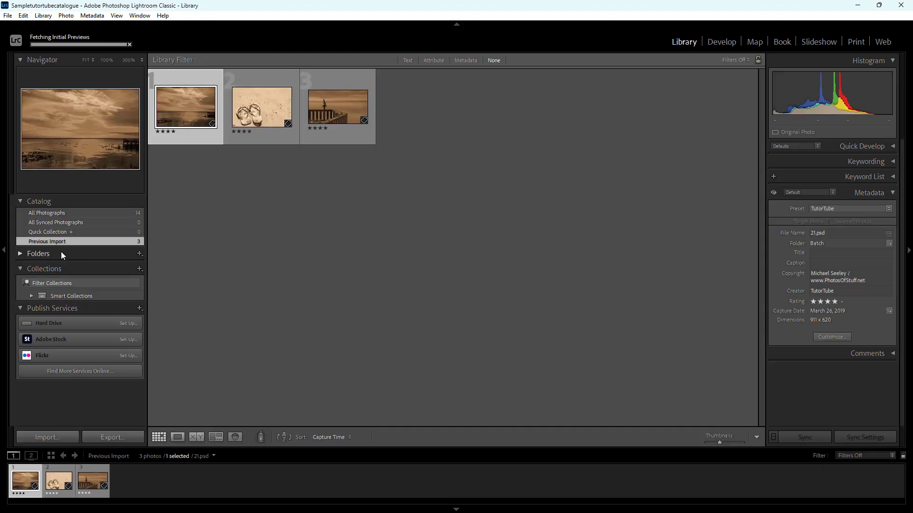
Examine the metadata and comments of each of the three imported photos, with the folder list expanded
left_click(21, 254)
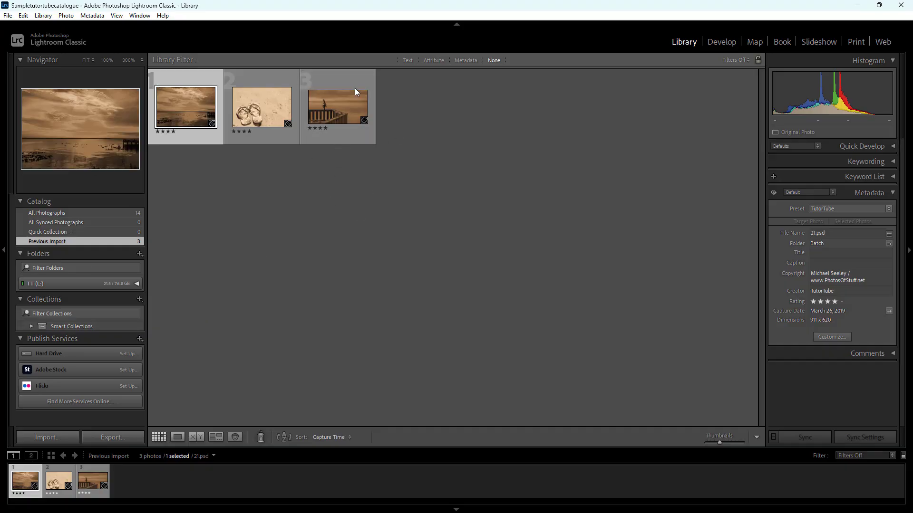
left_click(282, 119)
left_click(328, 111)
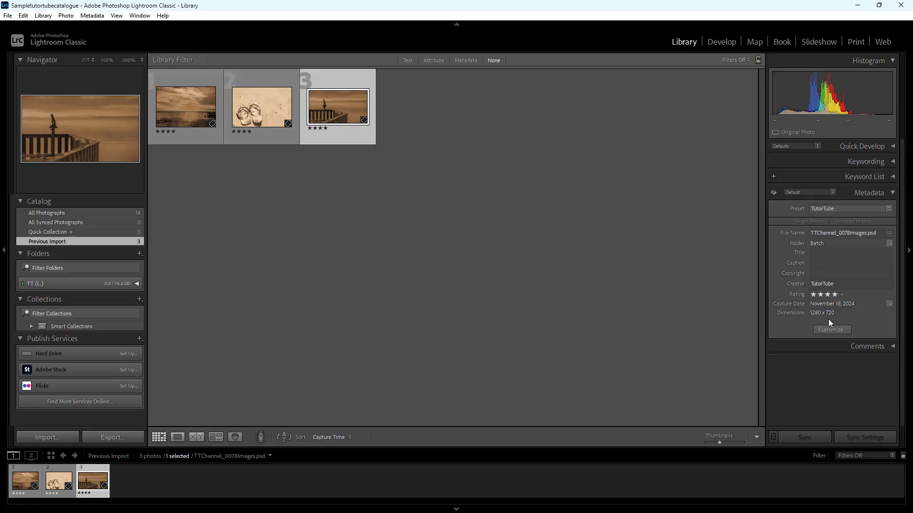
left_click(240, 93)
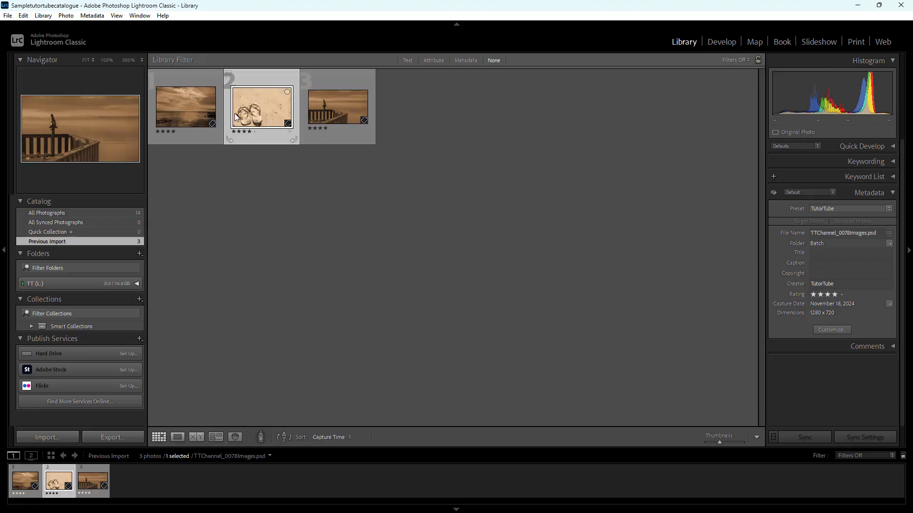
left_click(209, 114)
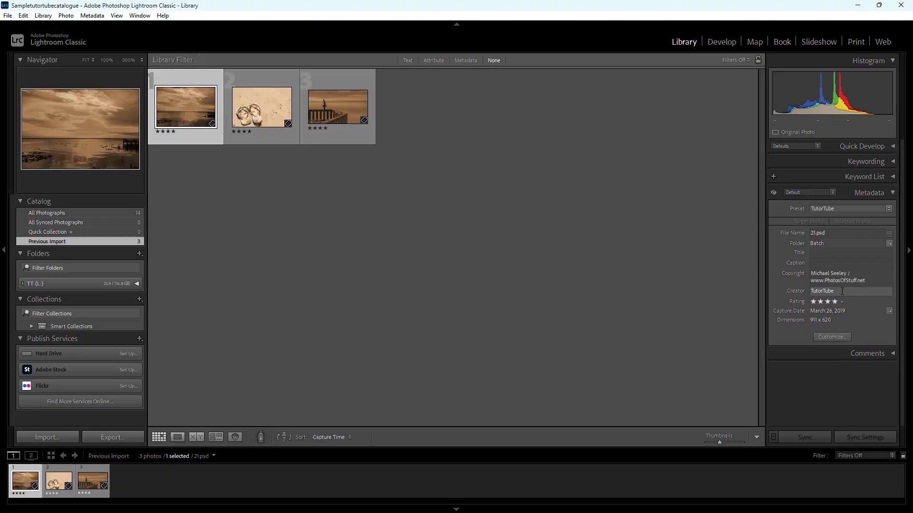
left_click(884, 355)
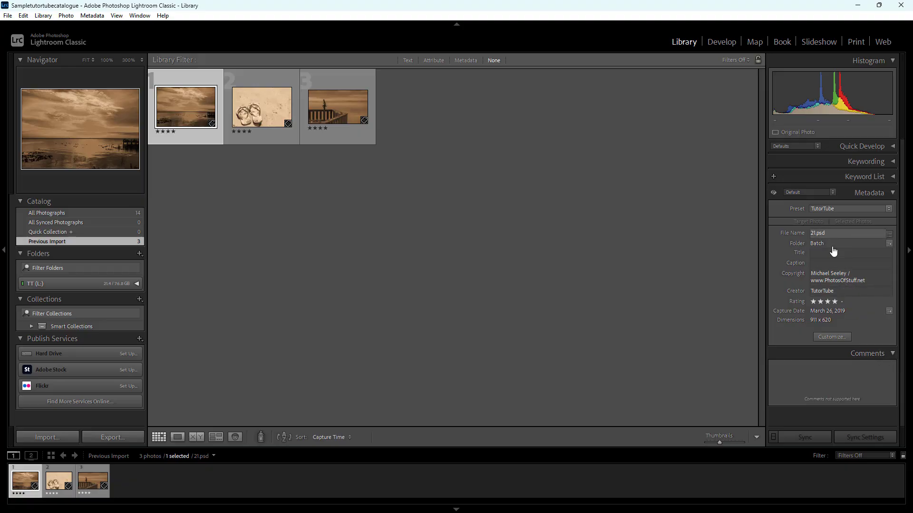
left_click(263, 101)
left_click(332, 102)
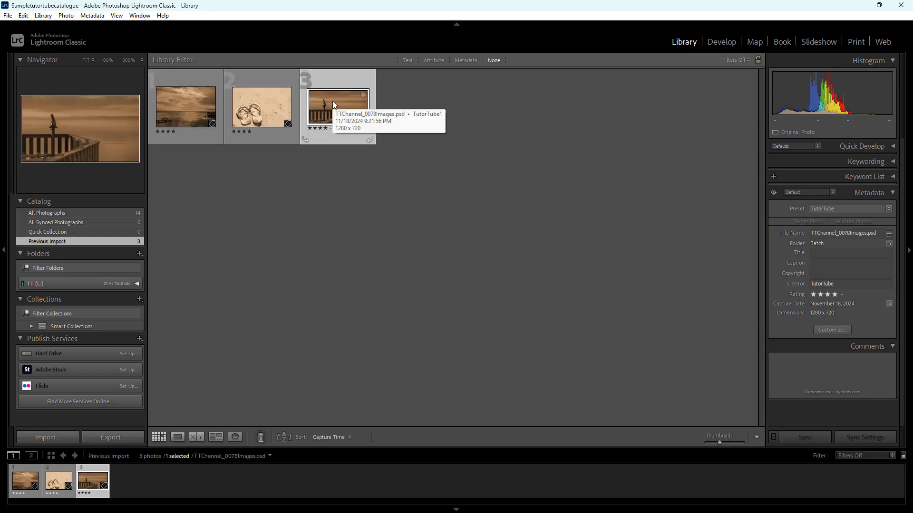
Switch the metadata preset of the railing photo TTChannel_0078Images.psd to None and back to TutorTube
left_click(835, 209)
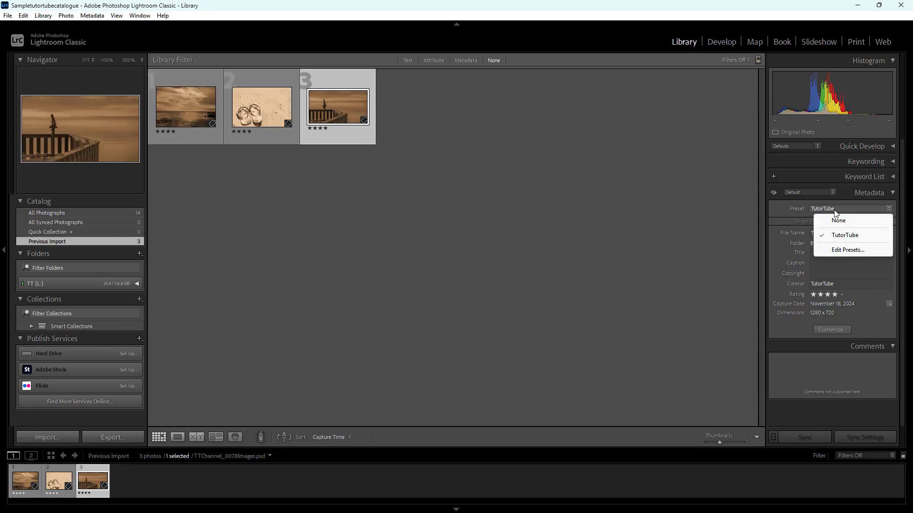
left_click(844, 222)
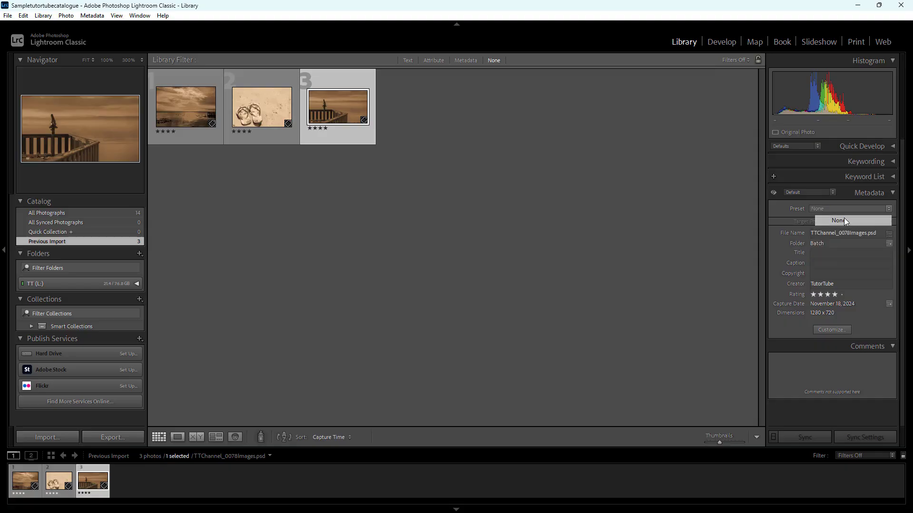
left_click(840, 208)
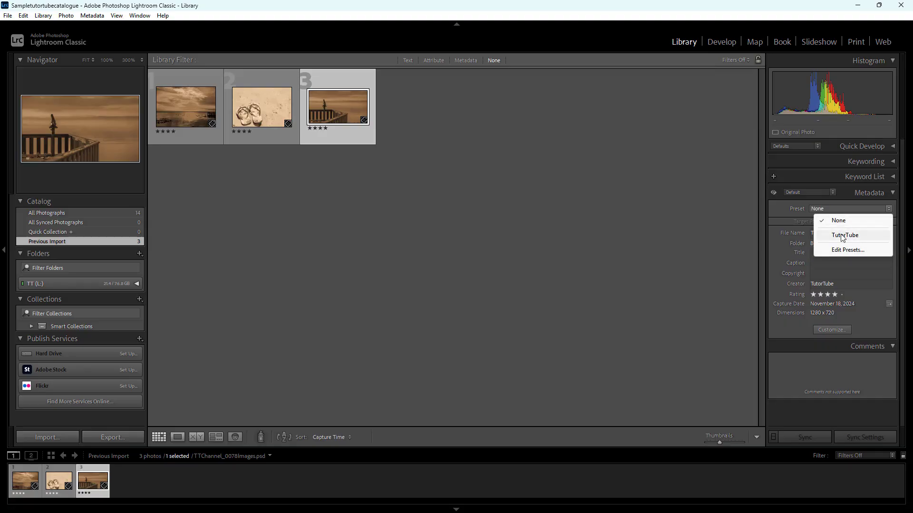
left_click(845, 235)
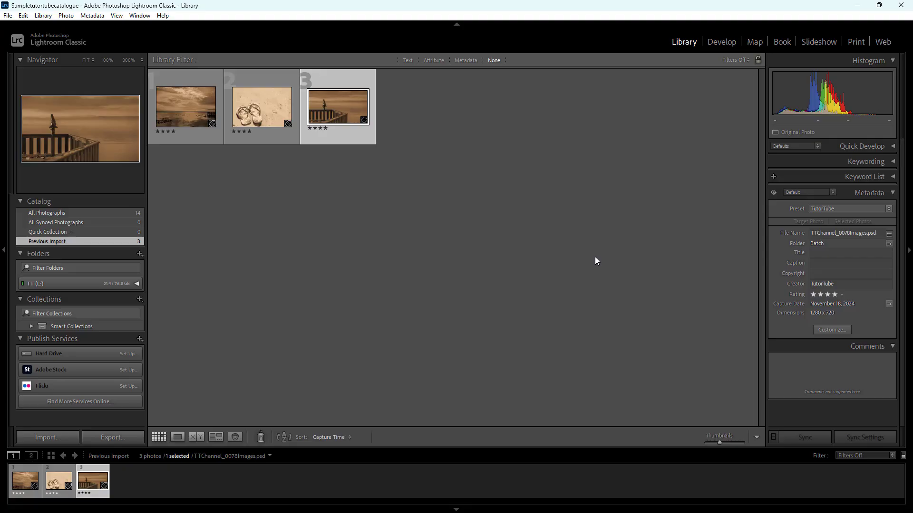
Check the metadata of the flip-flops photo and of 21.psd
left_click(254, 113)
left_click(181, 103)
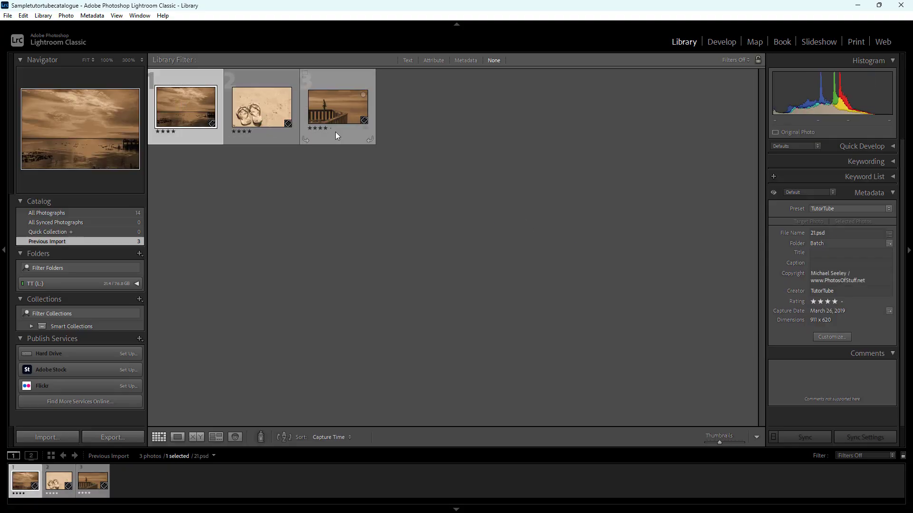